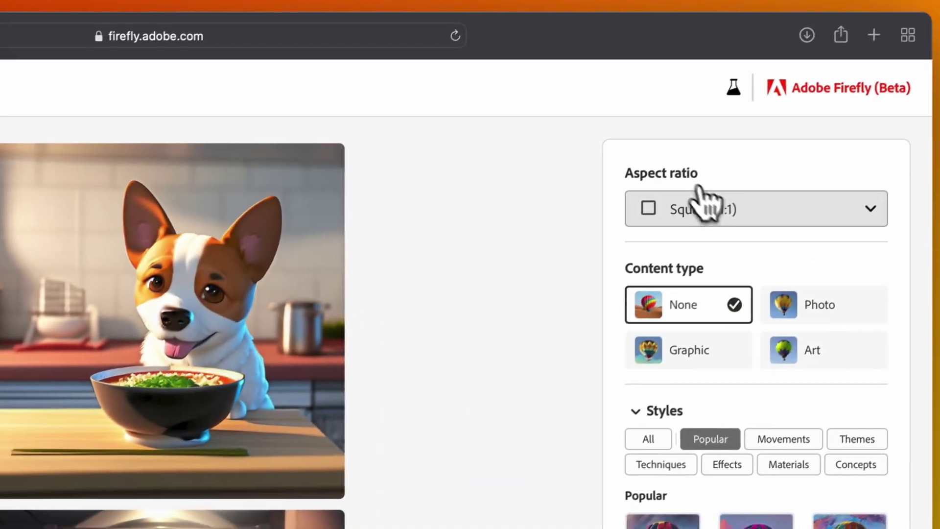
Set the aspect ratio of the generated images to Widescreen (16:9)
left_click(745, 116)
left_click(707, 283)
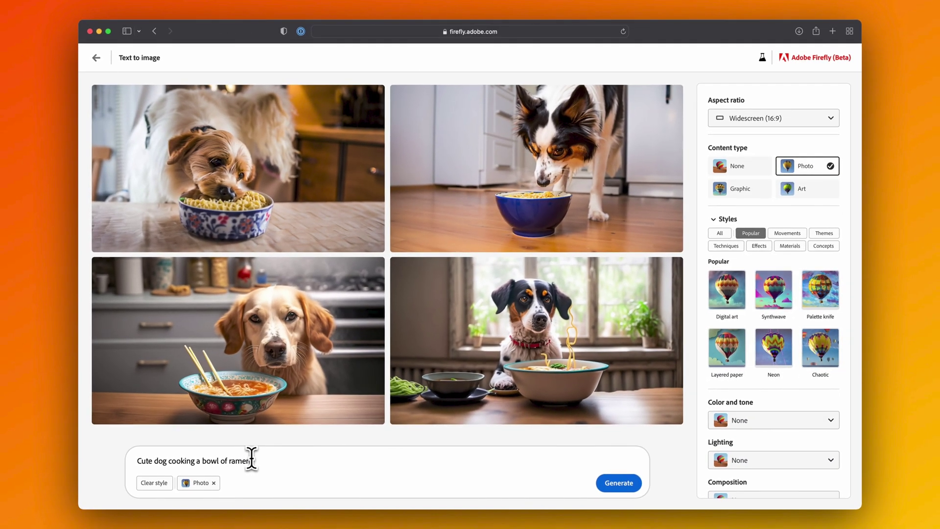
Change the prompt to "realistic cute dog, holding utensils, cooking ramen" and generate the images
left_click_drag(252, 460, 138, 461)
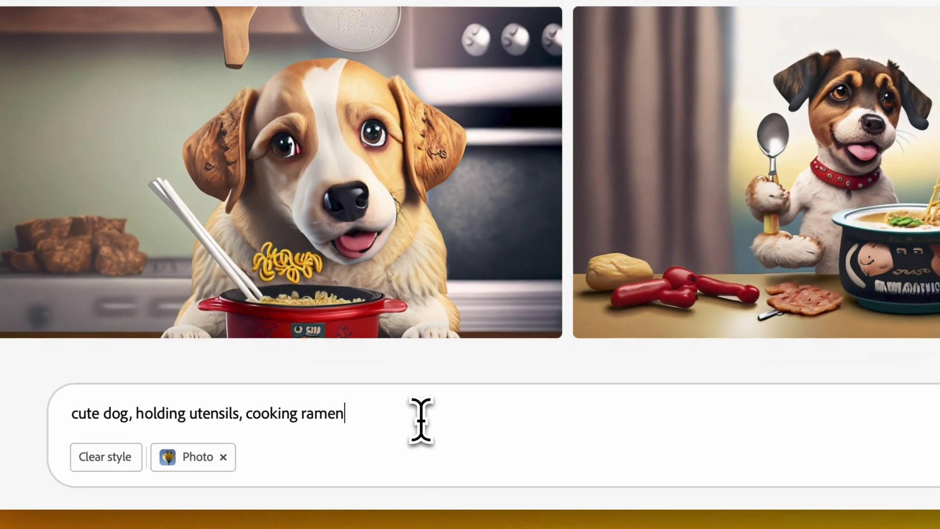
key("Home")
type("realistic")
key("Return")
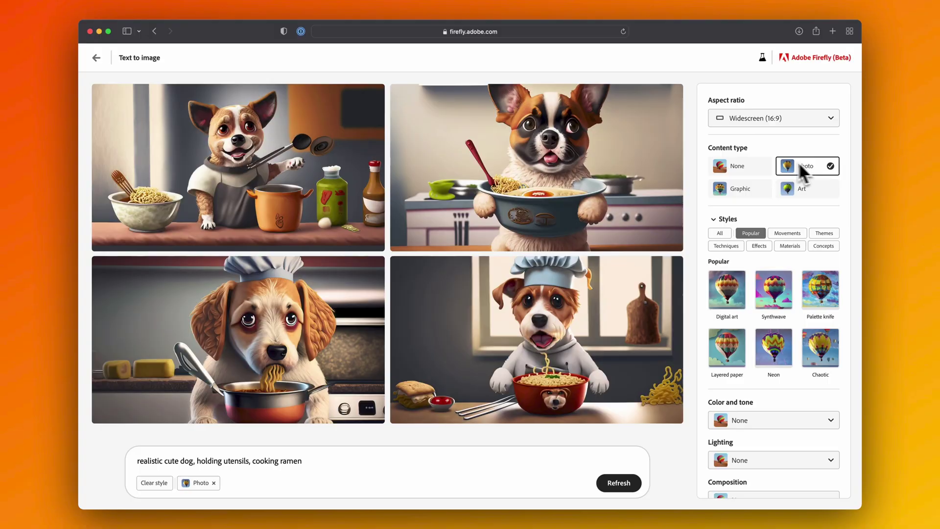
Set the content type of the dog images to None
left_click(735, 186)
left_click(734, 164)
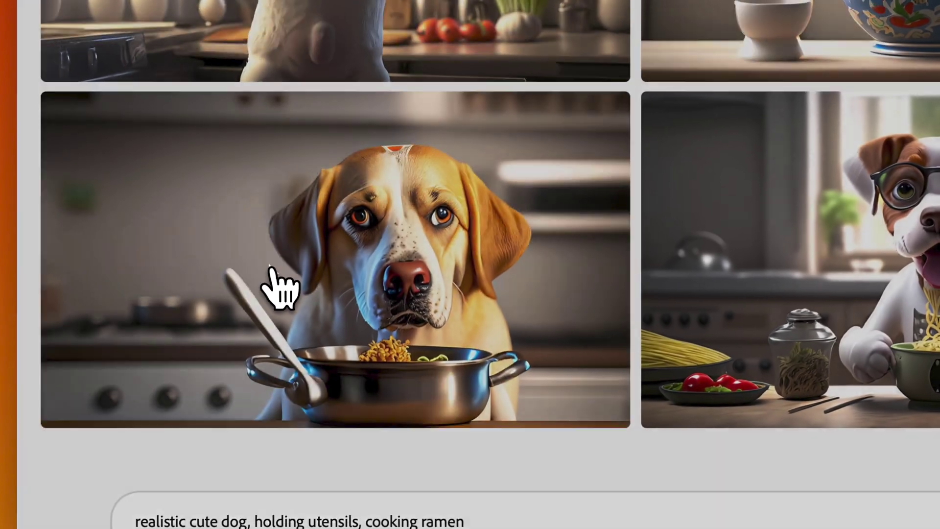
Inspect enlarged views of the labrador with the steel pot and the dog hugging the noodle bowl
left_click(273, 284)
left_click(87, 392)
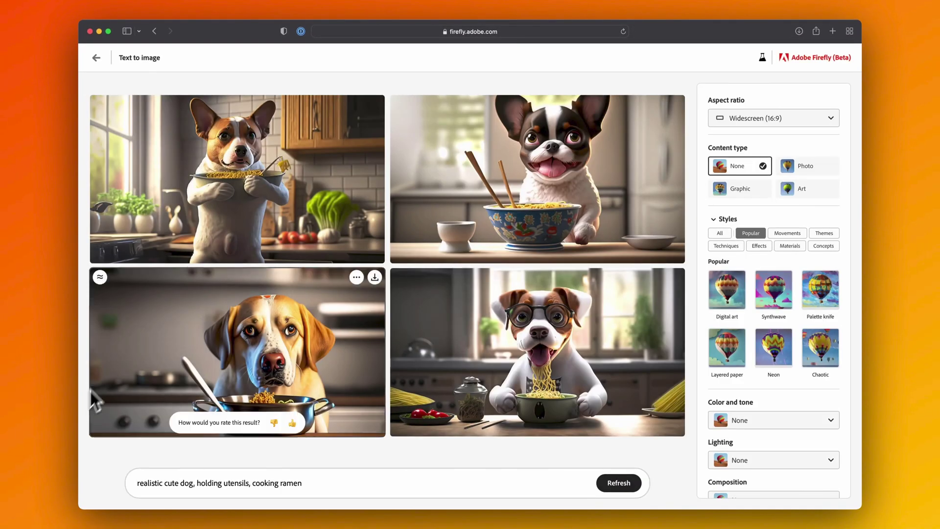
left_click(290, 164)
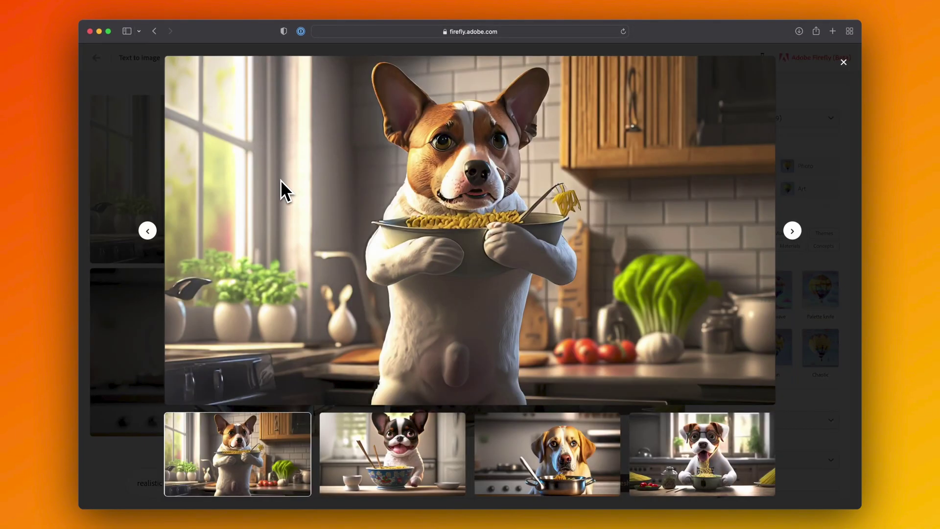
left_click(765, 69)
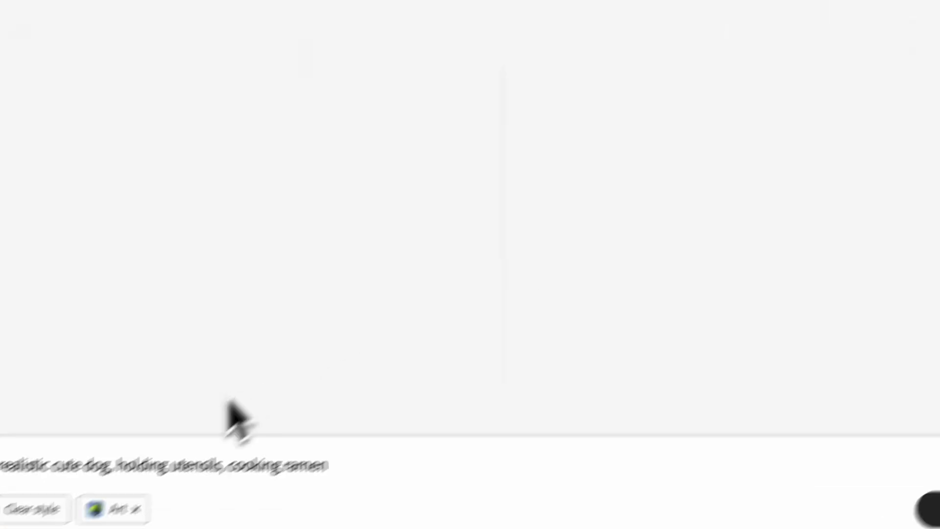
Replace the prompt with "double exposure of cute boy walking by the seaside, surreal galaxies, warm tone, gold"
key("super+a")
type("double exposure of cute bo")
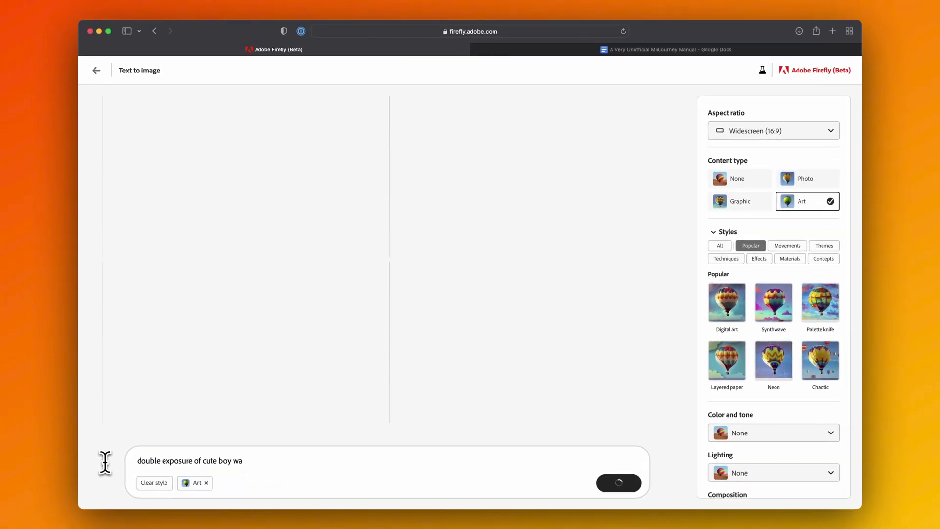
type("y walking by the seaside, surreal")
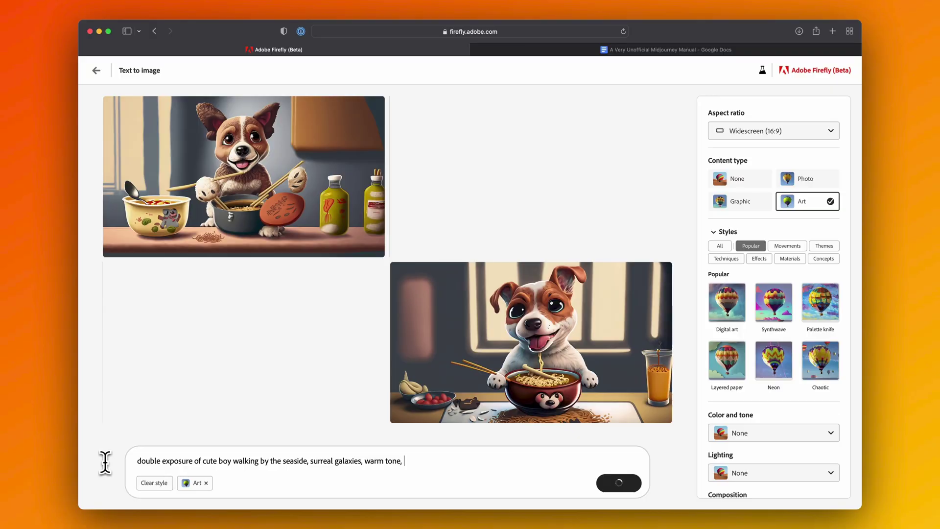
type("gold")
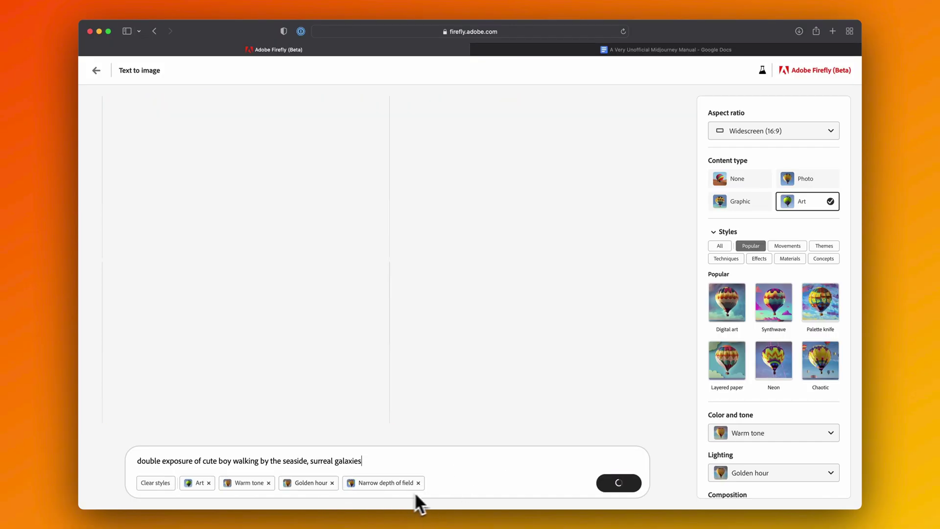
Review the available Color and tone, Lighting and Composition options
scroll(786, 402, "down", 2)
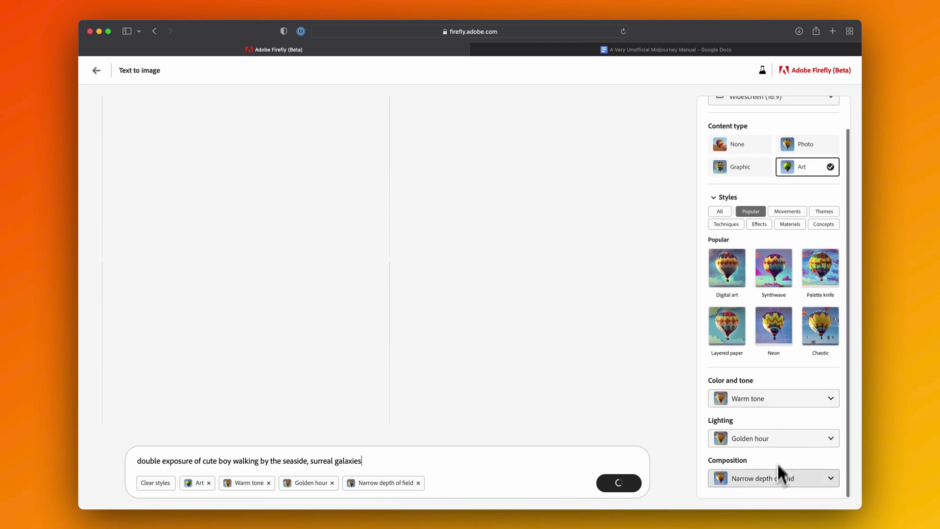
left_click(759, 400)
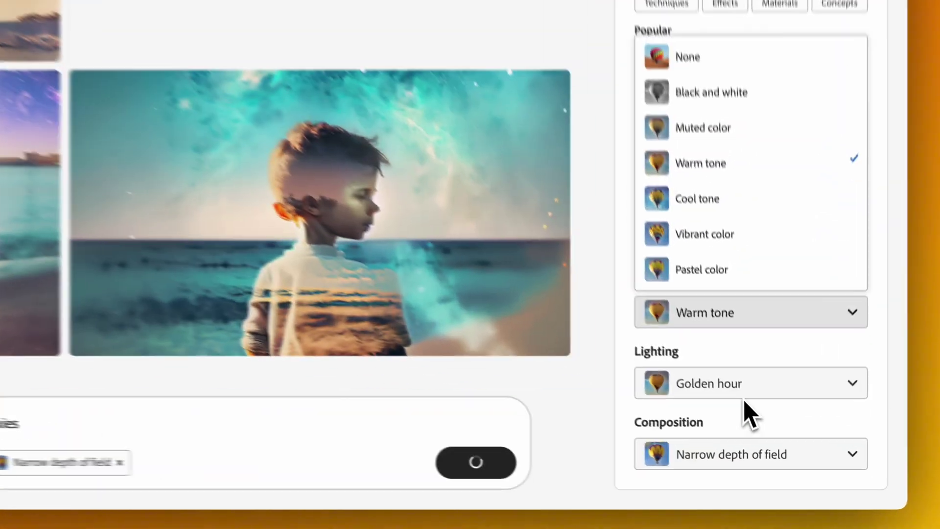
left_click(738, 388)
left_click(736, 388)
left_click(738, 390)
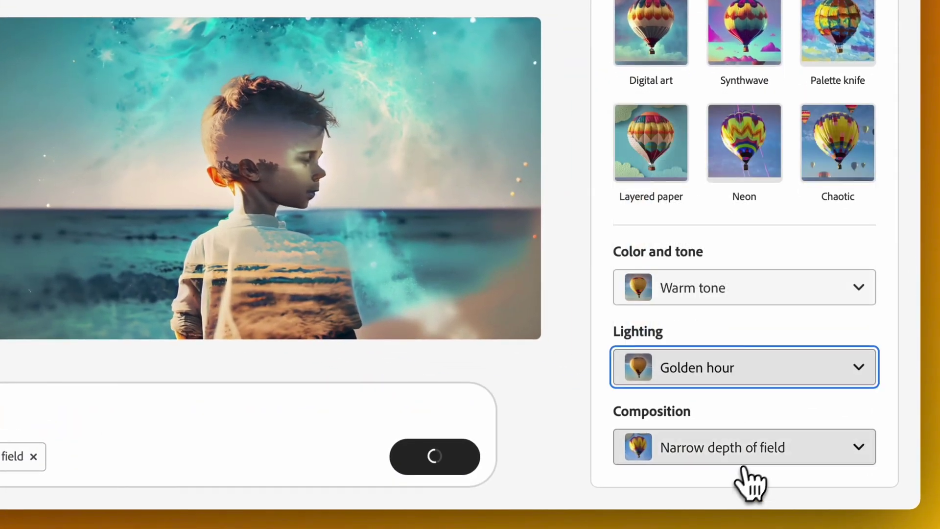
left_click(751, 455)
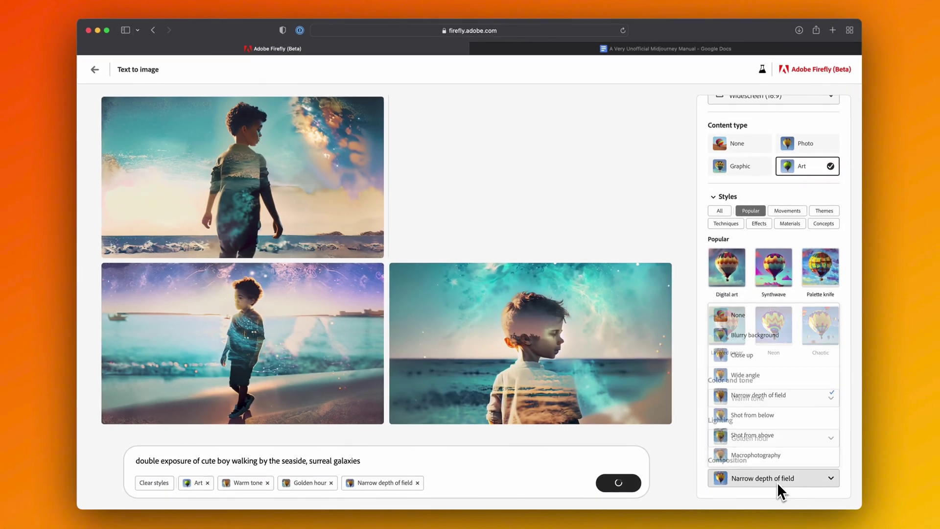
left_click(777, 483)
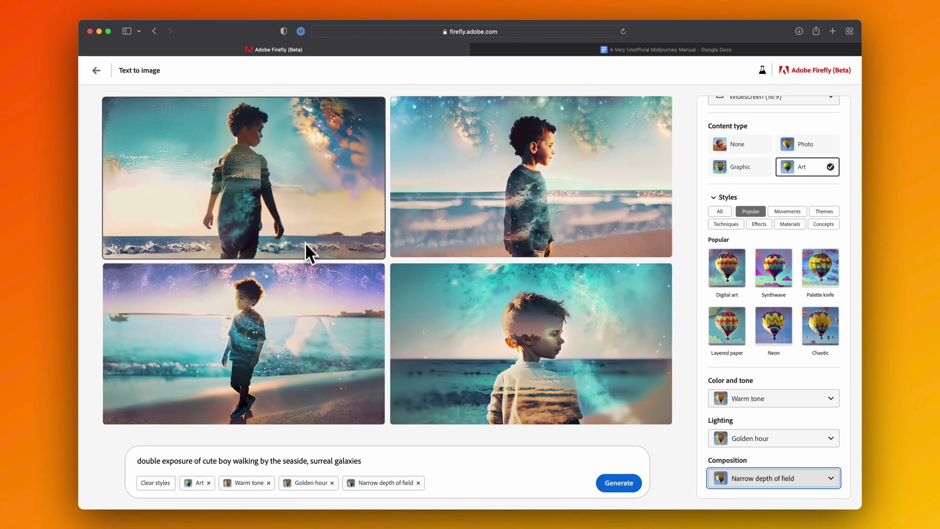
Inspect the enlarged image of the curly-haired boy in profile by the sea and close it
left_click(517, 196)
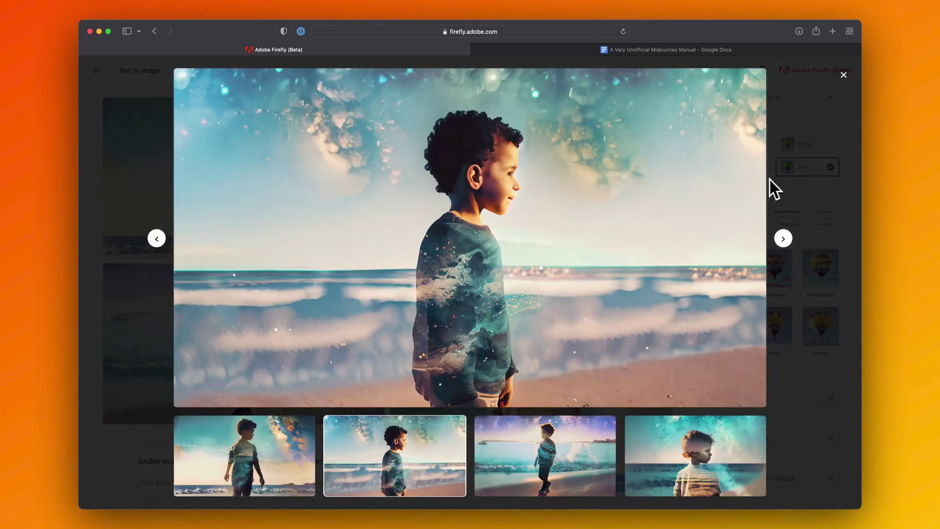
left_click(770, 185)
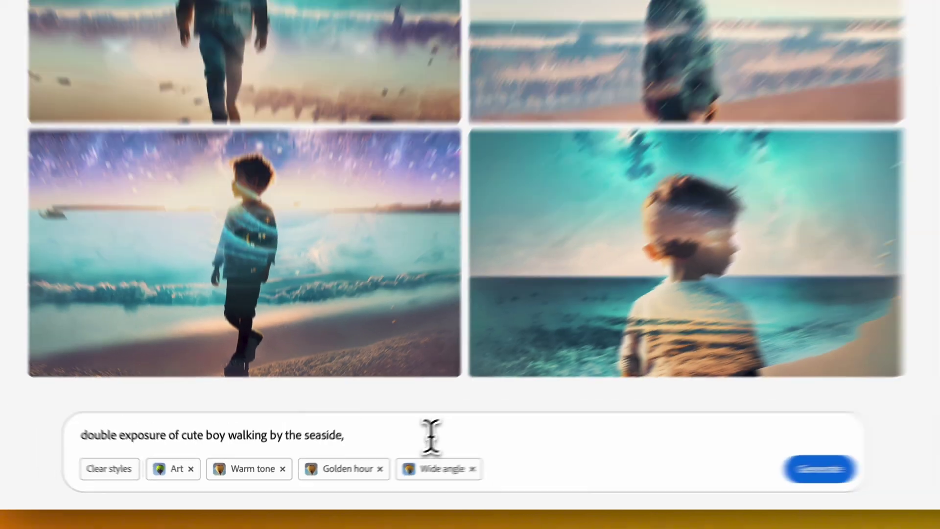
End the seaside prompt with "supernova" and generate the images
type("supernova")
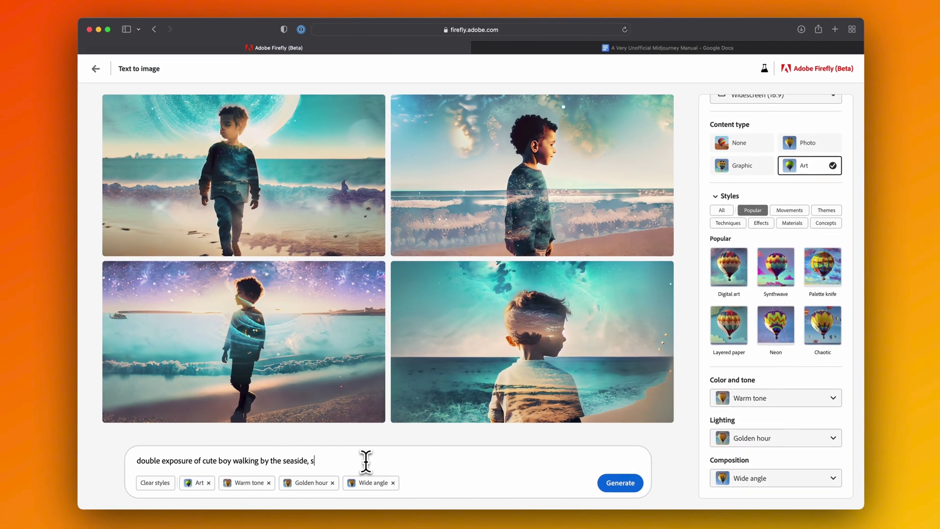
key("Return")
Generate variants of the seaside prompt with the Photo, Art and Graphic content types, ending on Graphic
left_click(826, 147)
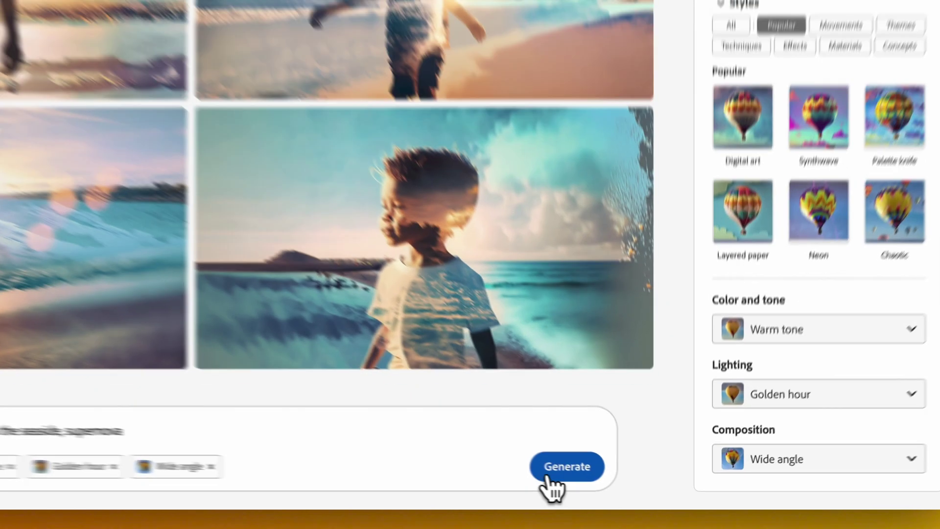
left_click(607, 483)
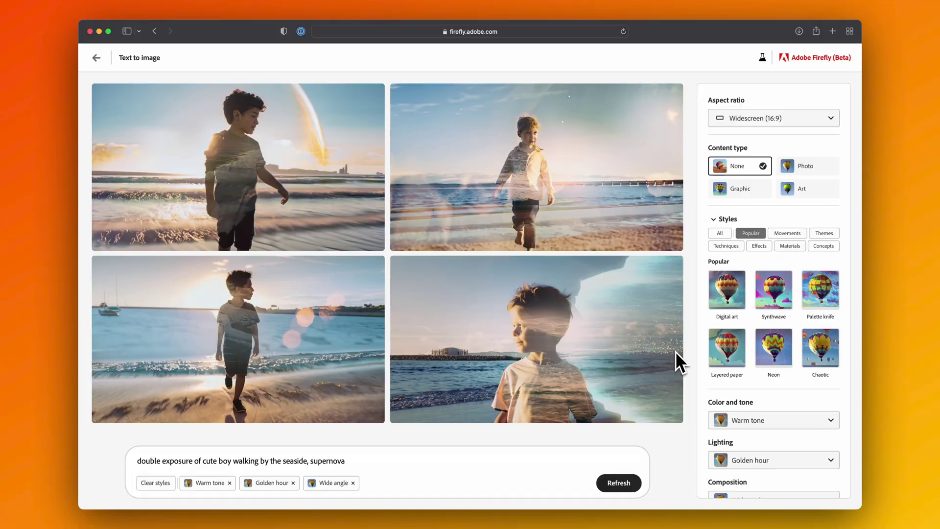
left_click(803, 191)
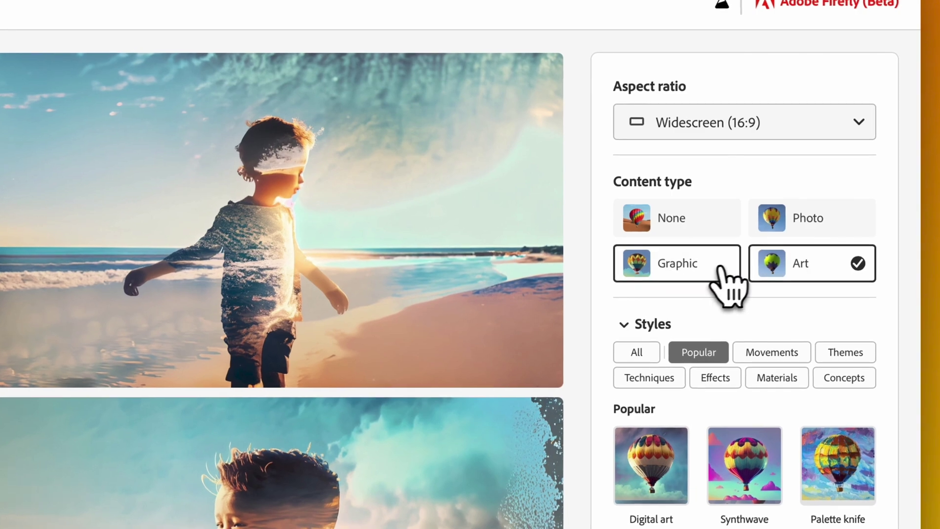
left_click(754, 191)
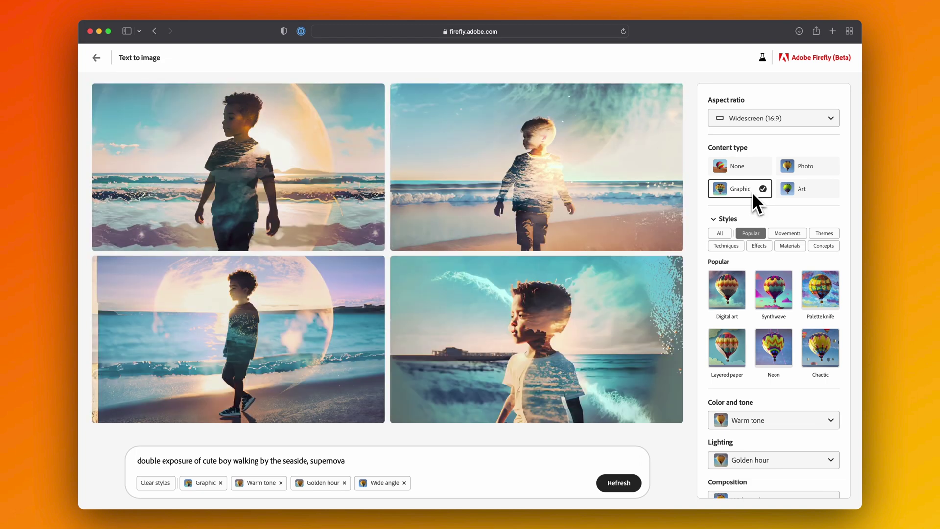
left_click(640, 162)
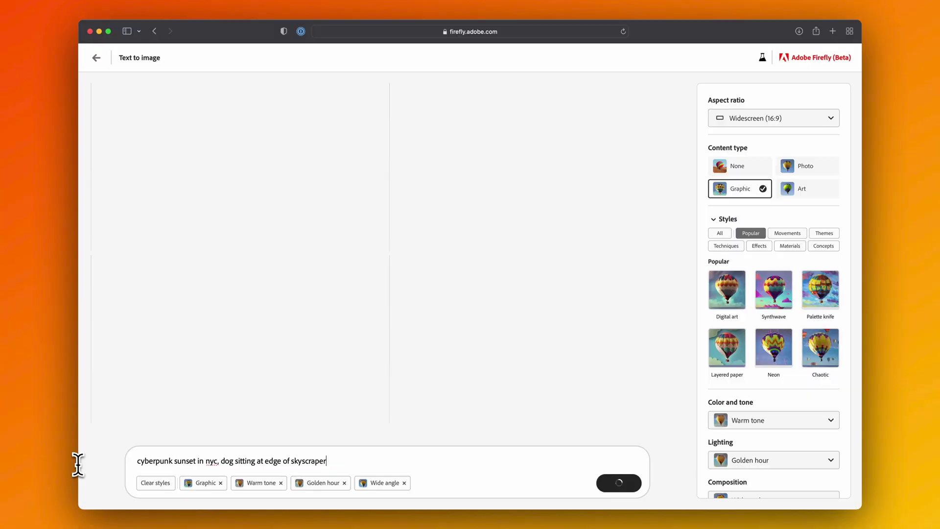
Inspect the enlarged cyberpunk image of the dog sitting in profile above the city river
scroll(758, 236, "down", 1)
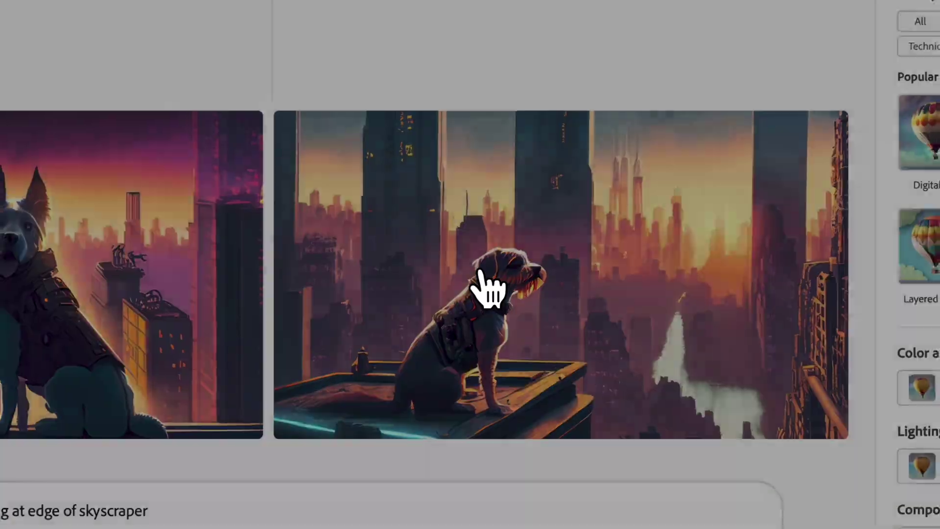
left_click(504, 346)
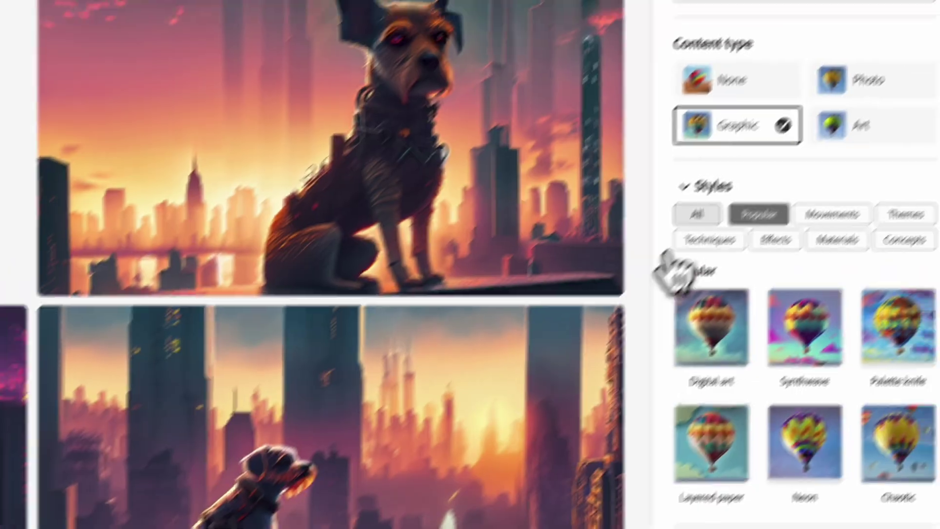
Show all styles, apply the Cyberpunk movement style to the skyscraper dog prompt and generate the images
left_click(638, 267)
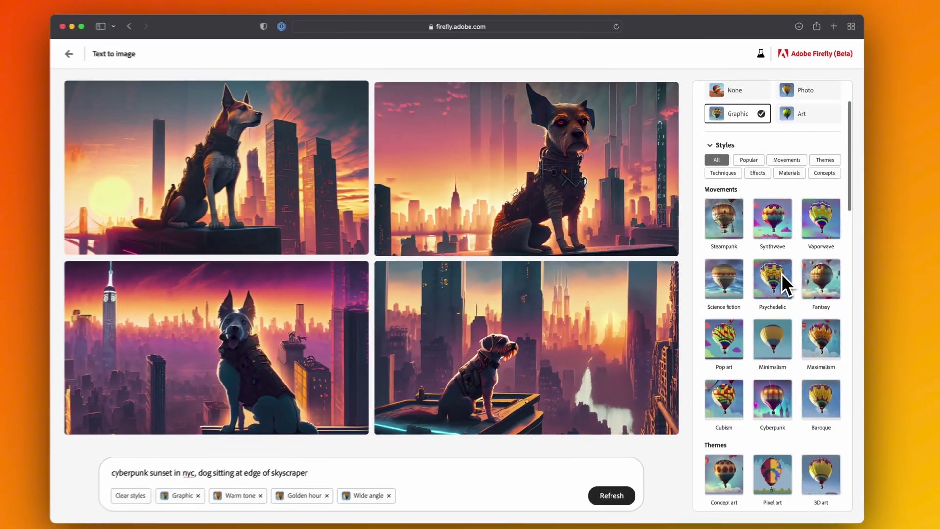
scroll(782, 277, "down", 2)
left_click(783, 268)
scroll(783, 269, "down", 1)
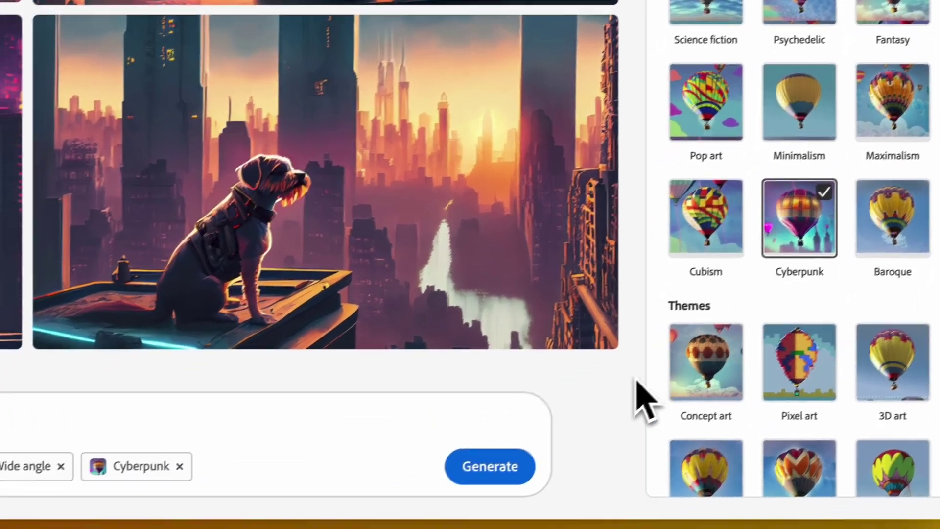
left_click(468, 491)
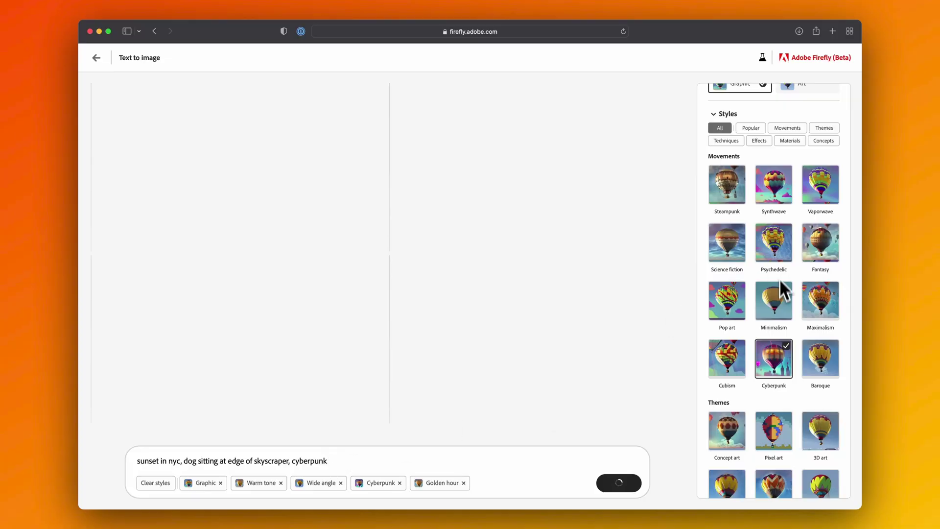
Apply Hyper realistic, Cool tone, Blurry background and Bokeh effect to the skyscraper dog images and enlarge a result
scroll(750, 357, "down", 5)
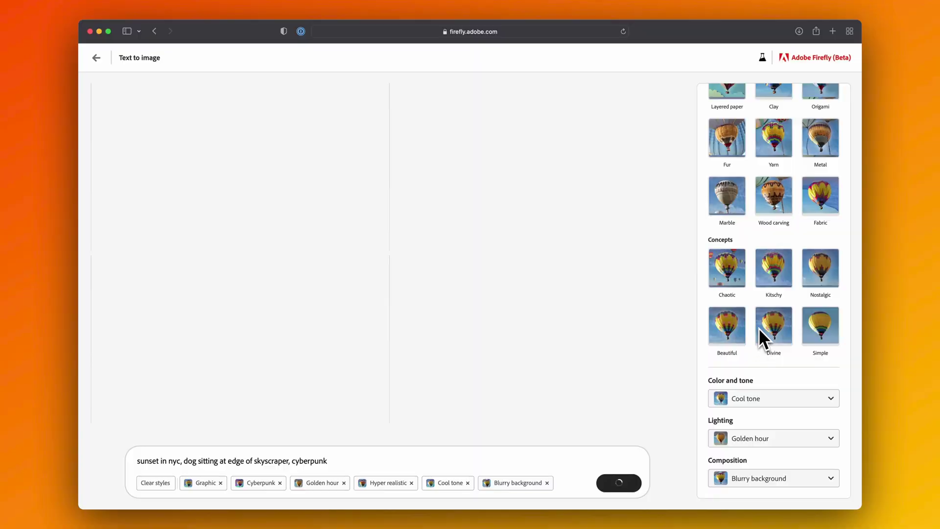
scroll(759, 356, "up", 5)
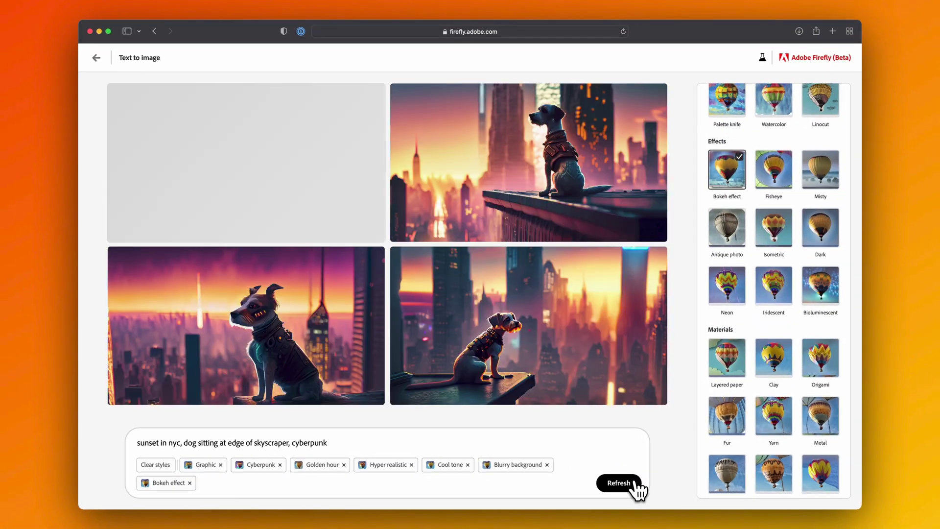
left_click(551, 353)
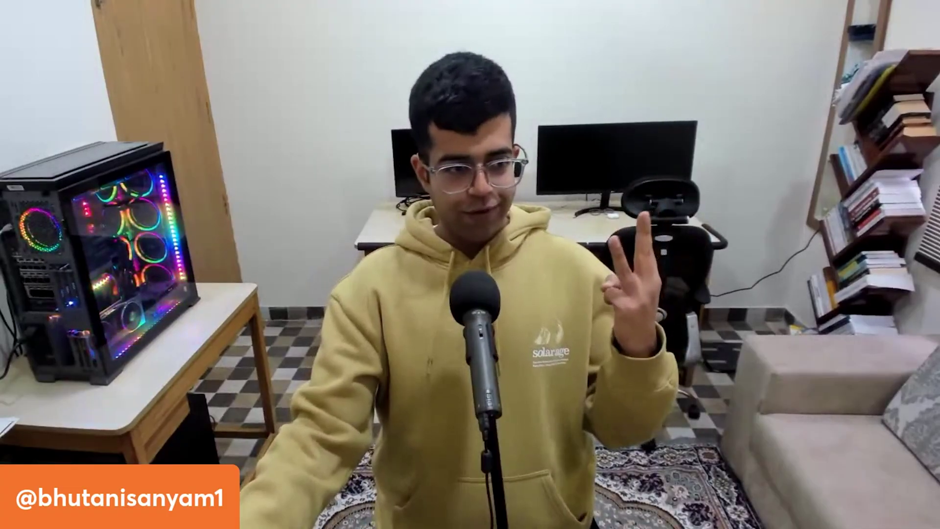